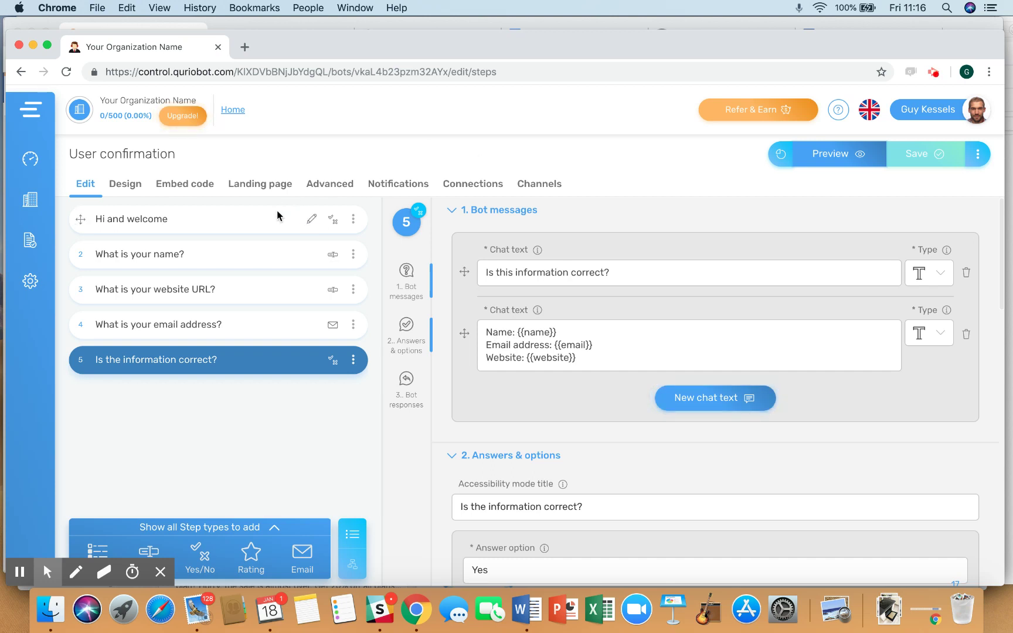
- Open the 'Hi and welcome' step to see 'Hi, I am Quriobot!' and 'Ready to start?'
{"action": "left_click", "coordinate": [278, 216]}
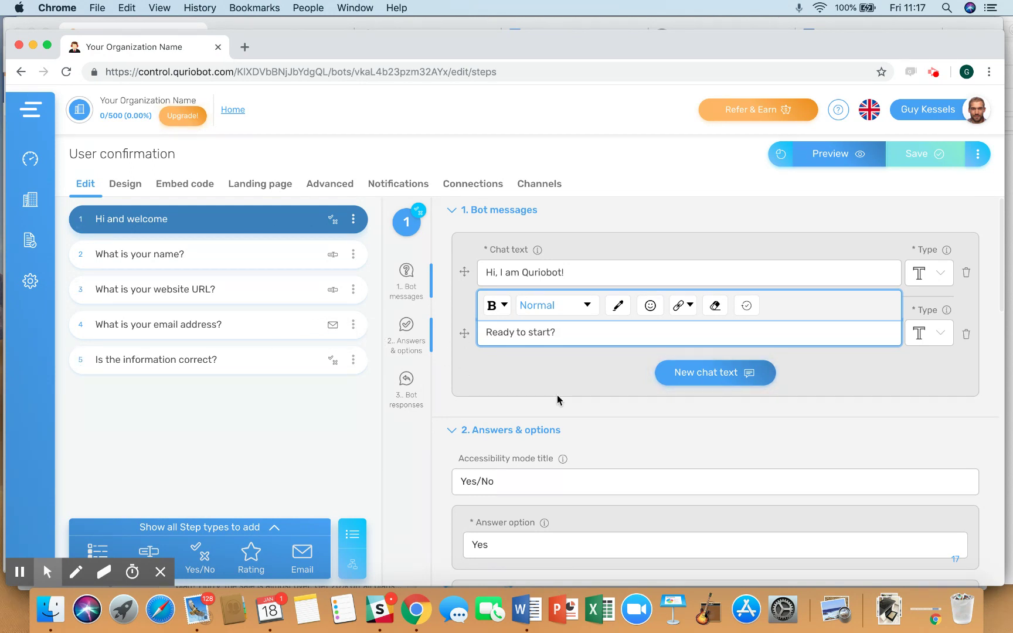
- Scroll through the welcome step's Yes/No answers, then open the name question step
{"action": "scroll", "coordinate": [562, 369], "scroll_direction": "down", "scroll_amount": 2}
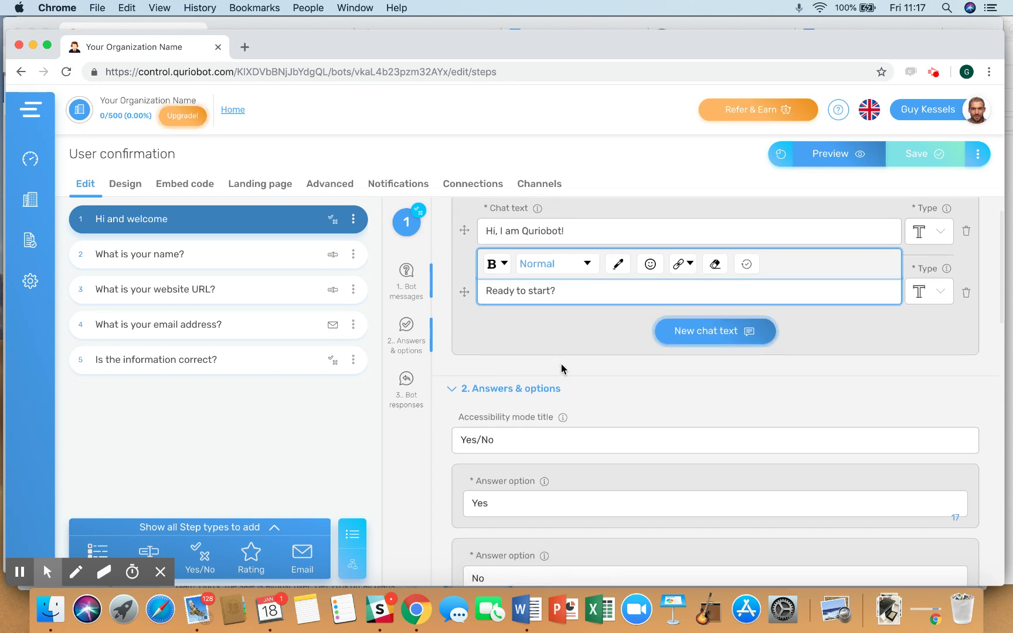
{"action": "scroll", "coordinate": [561, 368], "scroll_direction": "down", "scroll_amount": 5}
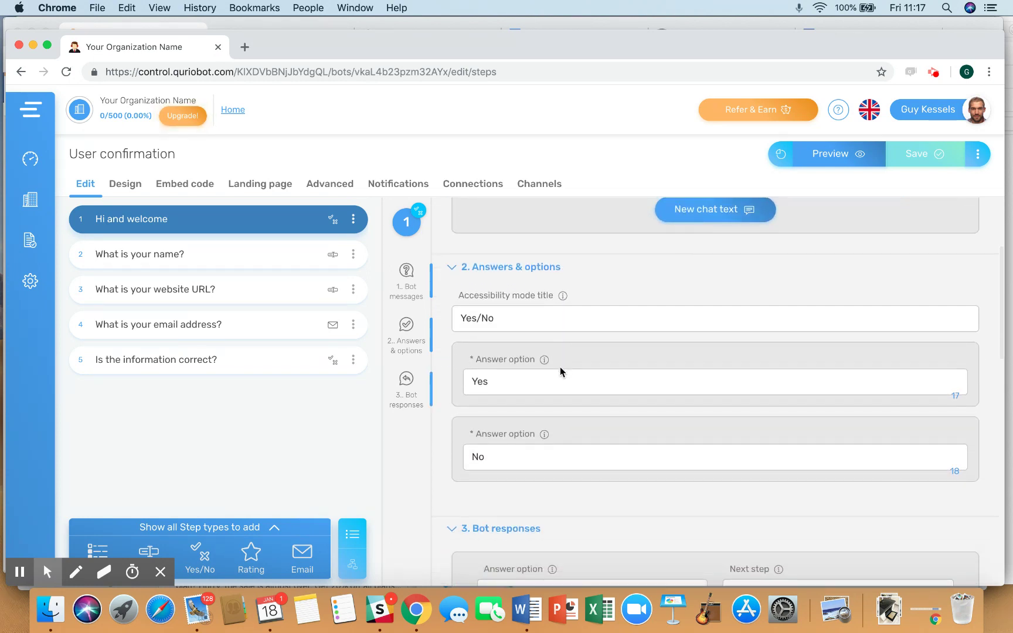
{"action": "scroll", "coordinate": [531, 384], "scroll_direction": "down", "scroll_amount": 3}
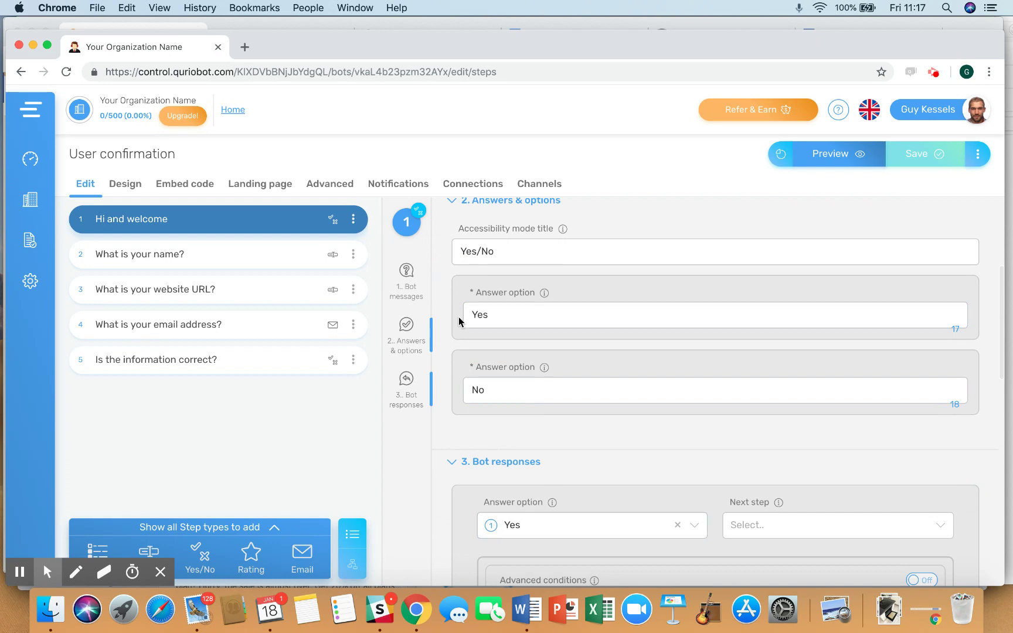
{"action": "left_click", "coordinate": [290, 254]}
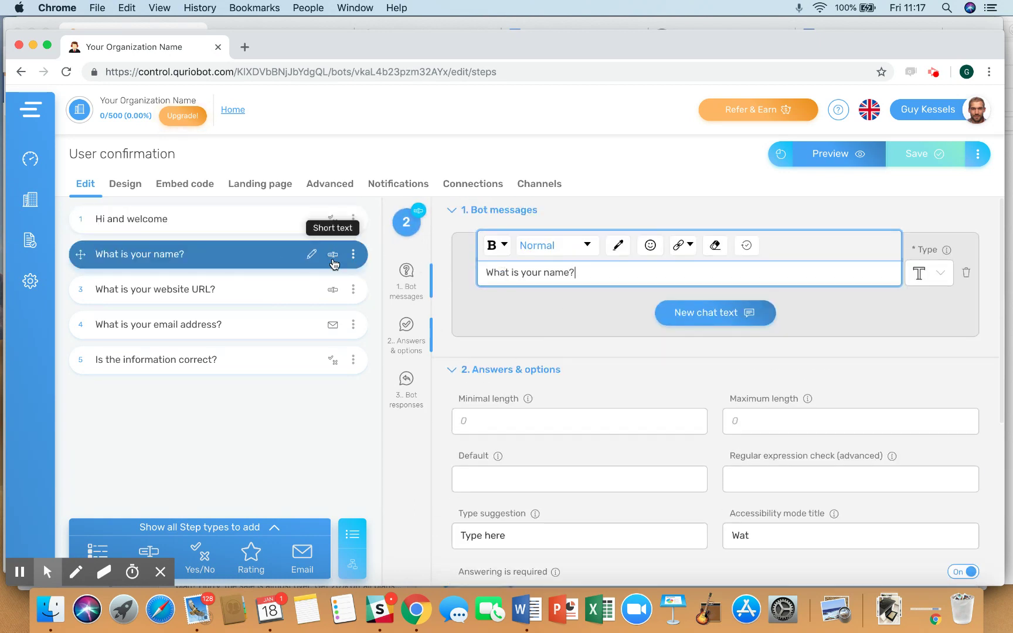
{"action": "scroll", "coordinate": [586, 326], "scroll_direction": "down", "scroll_amount": 1}
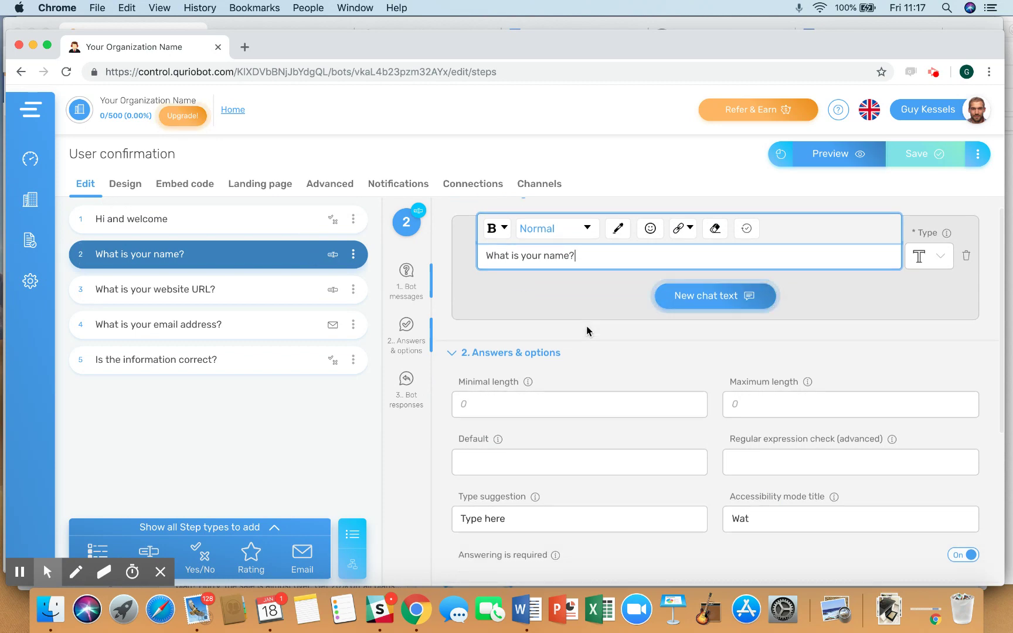
{"action": "scroll", "coordinate": [586, 325], "scroll_direction": "down", "scroll_amount": 5}
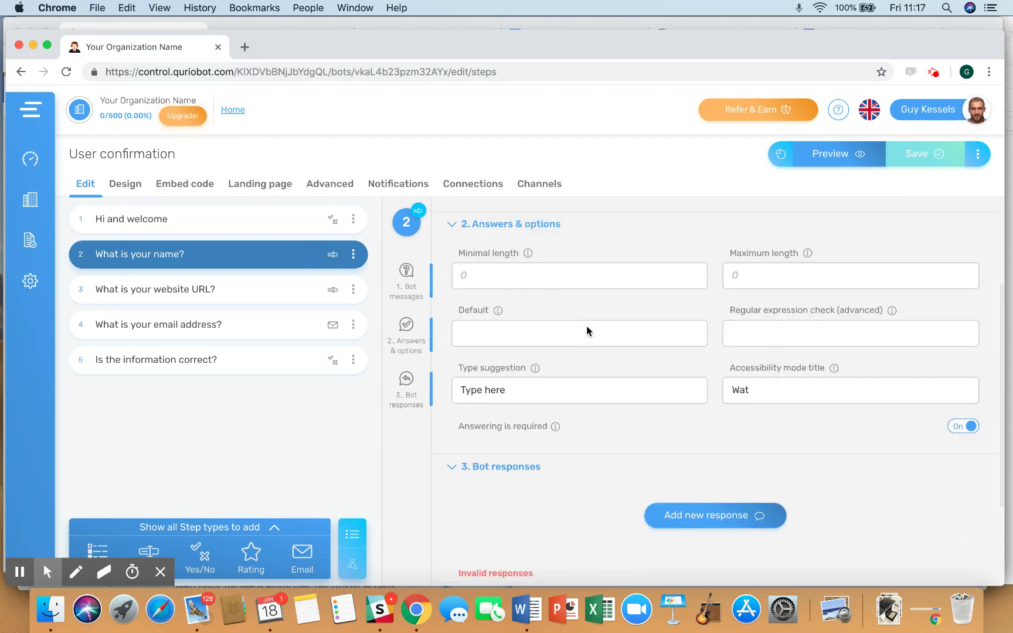
{"action": "scroll", "coordinate": [586, 326], "scroll_direction": "up", "scroll_amount": 3}
{"action": "scroll", "coordinate": [540, 305], "scroll_direction": "up", "scroll_amount": 3}
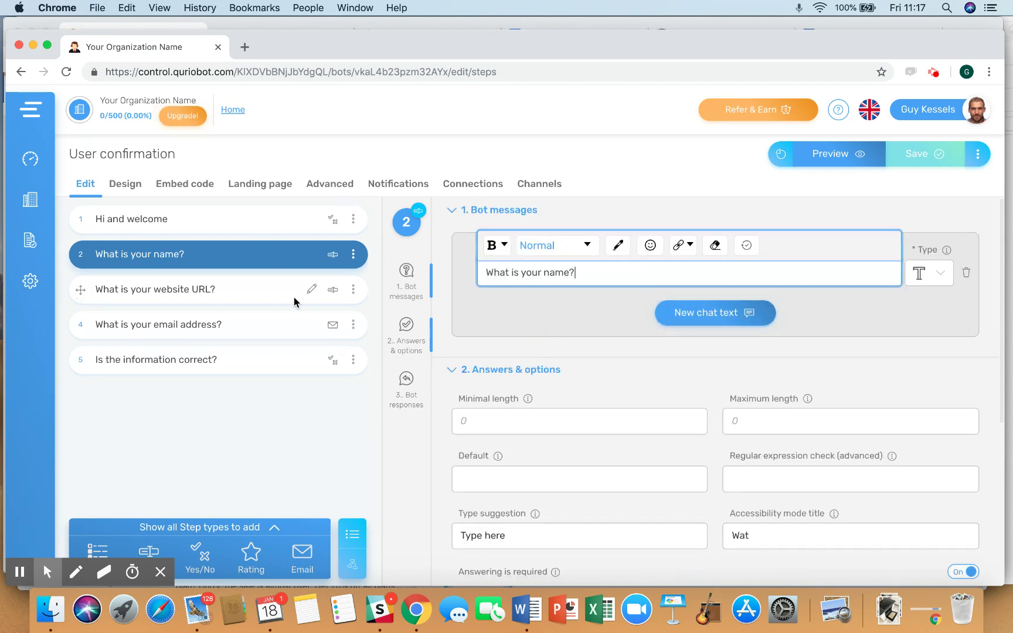
{"action": "left_click", "coordinate": [293, 292]}
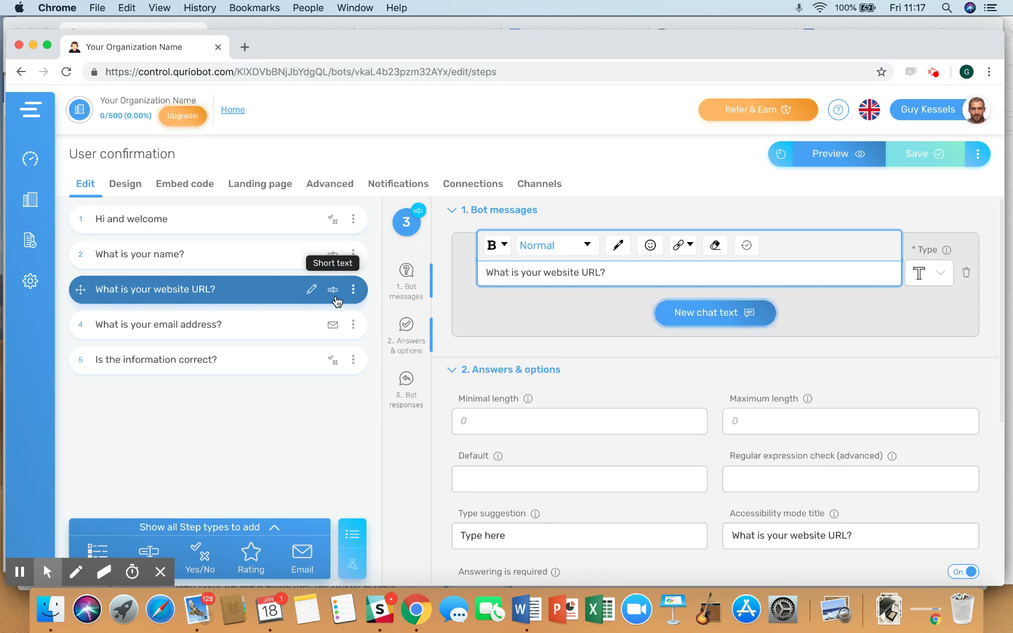
{"action": "left_click", "coordinate": [265, 327]}
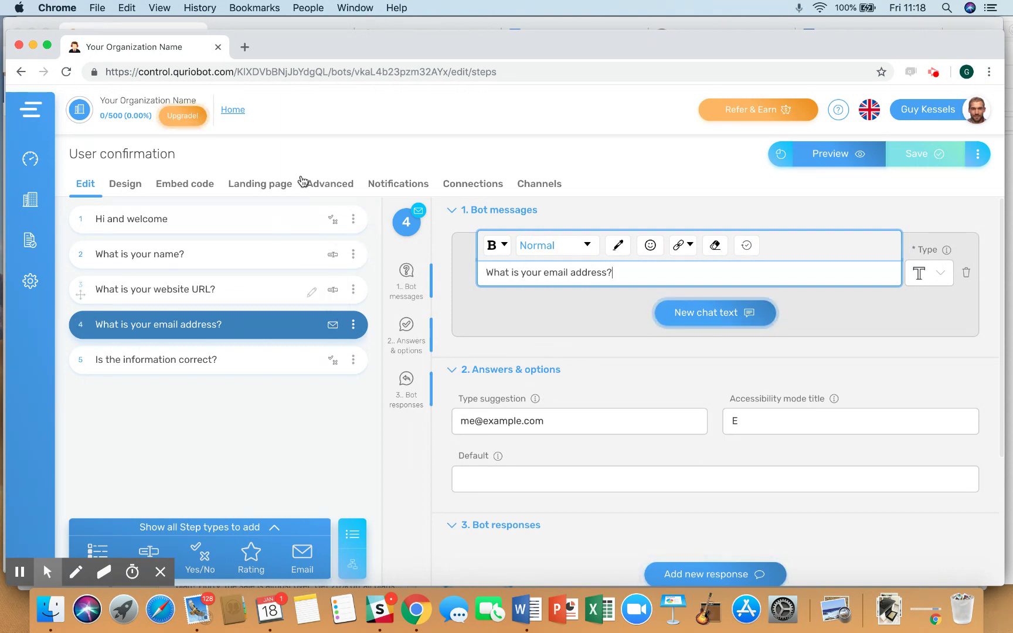
- Check the name, website and email variables under Advanced, then return to the step editor
{"action": "left_click", "coordinate": [332, 186]}
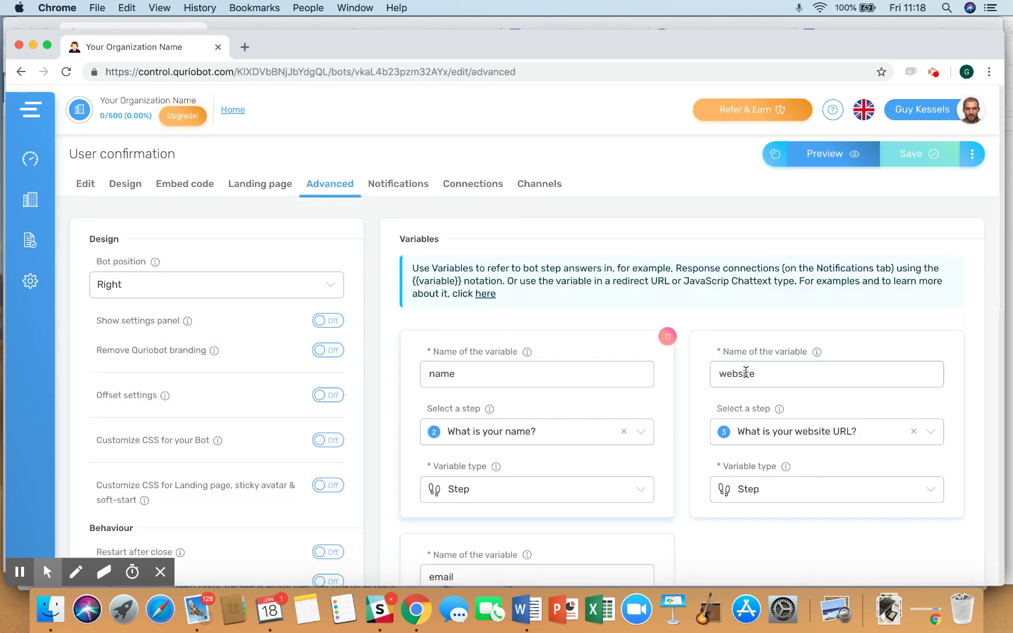
{"action": "scroll", "coordinate": [749, 386], "scroll_direction": "down", "scroll_amount": 2}
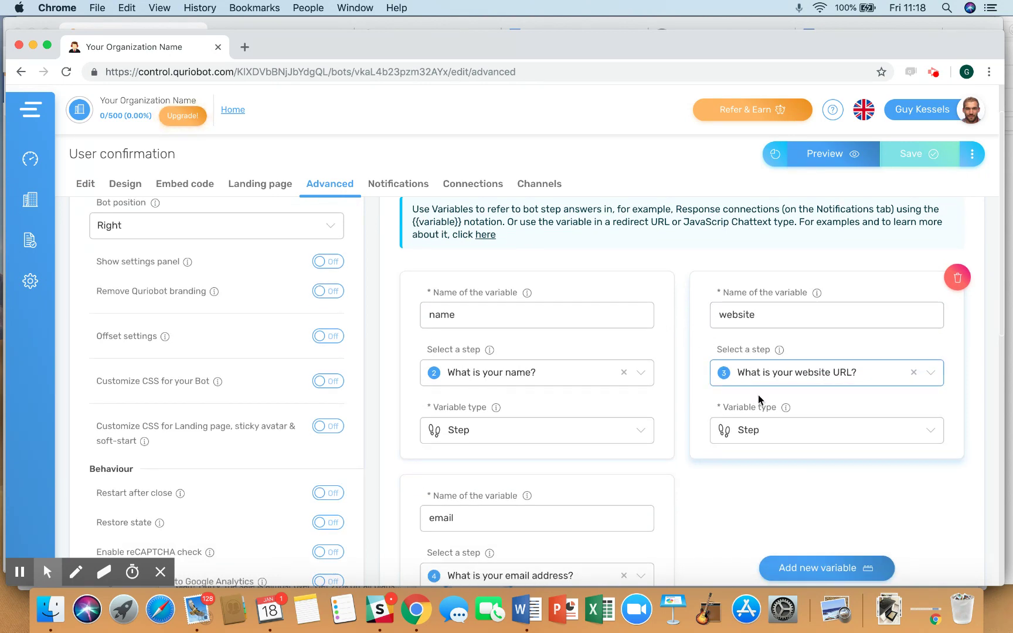
{"action": "scroll", "coordinate": [760, 402], "scroll_direction": "down", "scroll_amount": 2}
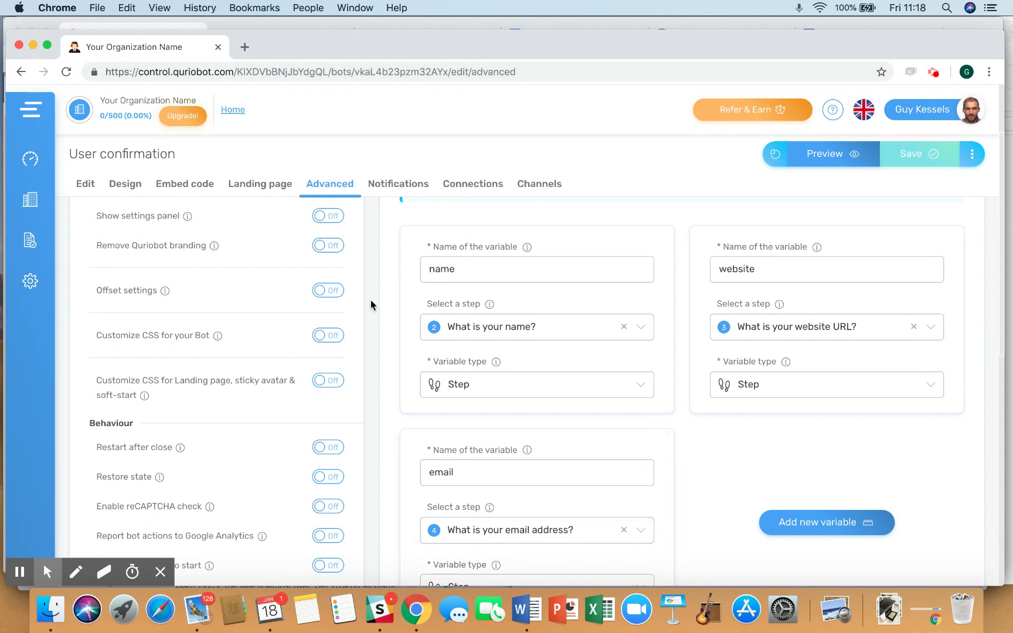
{"action": "left_click", "coordinate": [85, 184]}
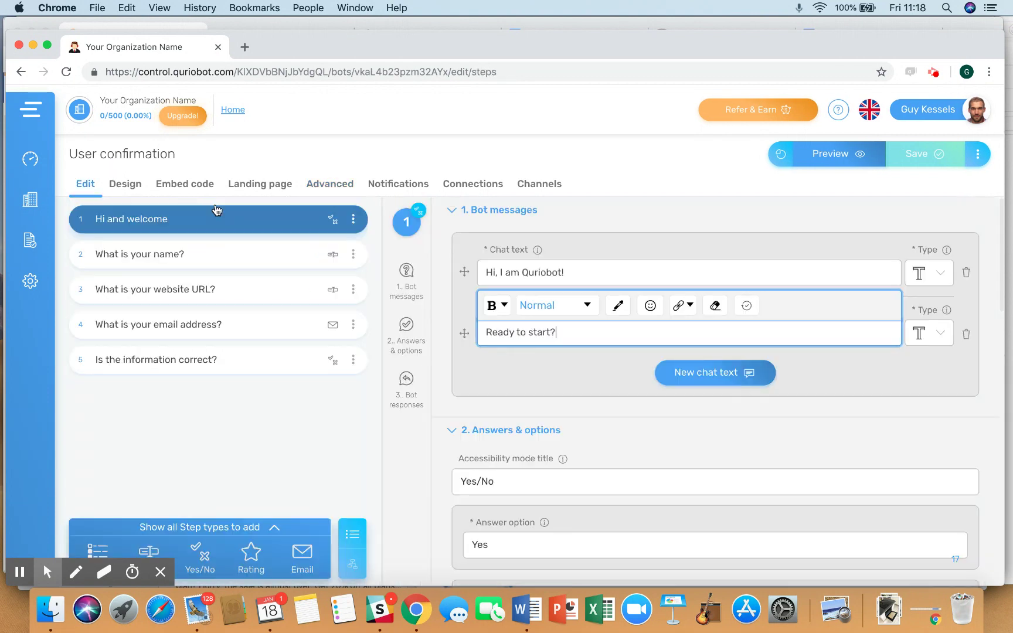
- Open the 'Is the information correct?' step and highlight the {{name}} placeholder in its summary
{"action": "left_click", "coordinate": [271, 362]}
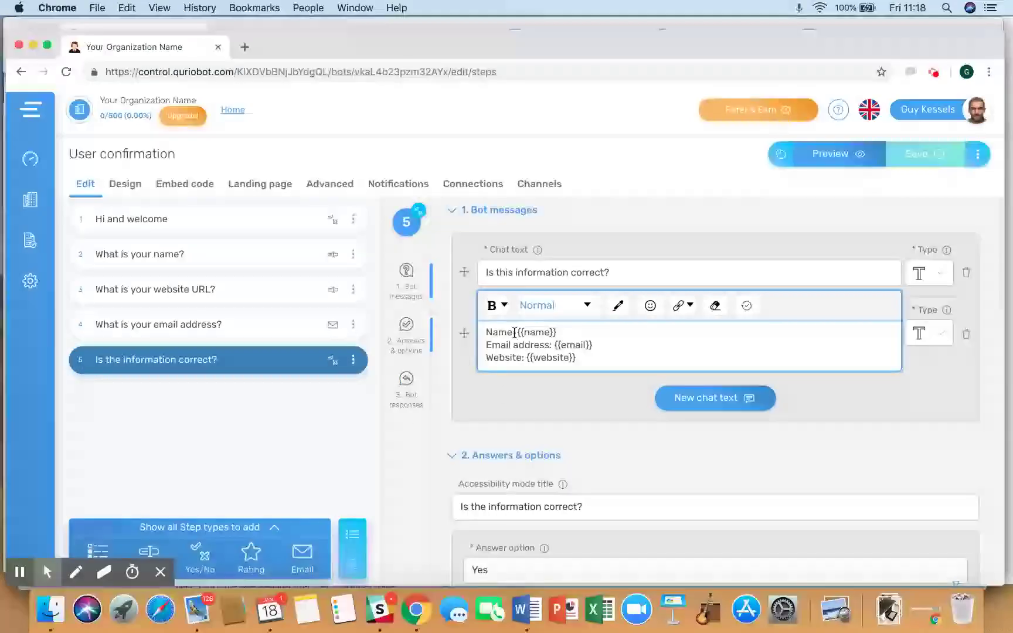
{"action": "left_click_drag", "start_coordinate": [516, 332], "coordinate": [557, 332]}
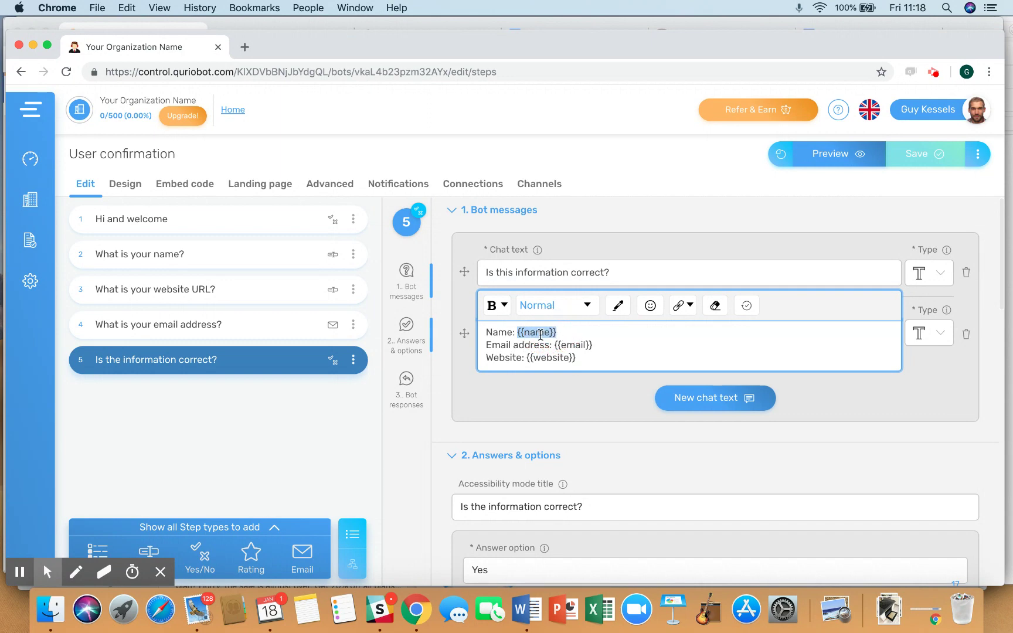
{"action": "left_click", "coordinate": [540, 345]}
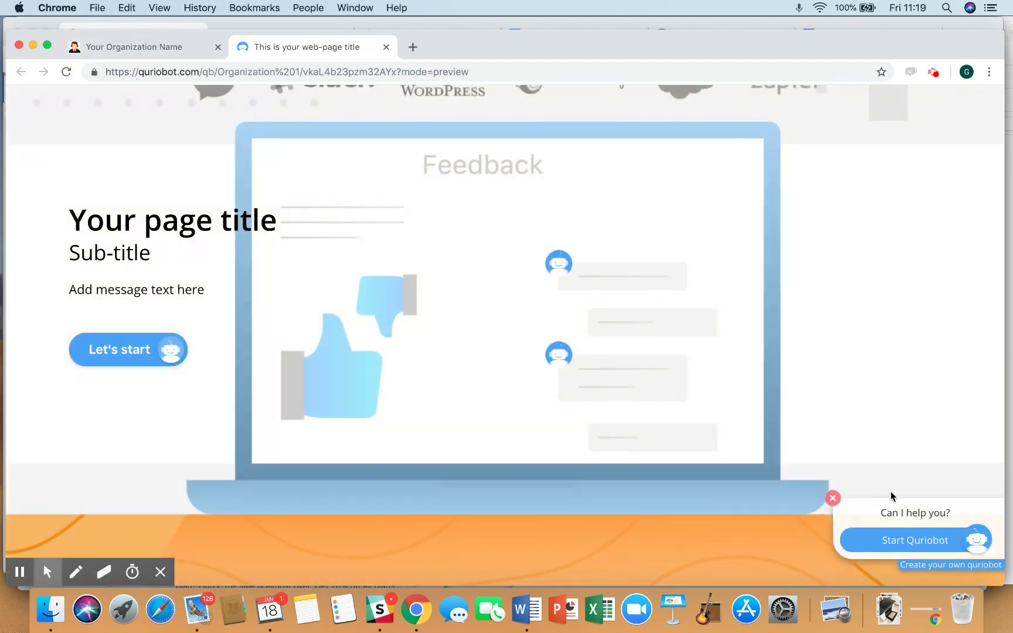
- Expand the preview chat widget and agree to start the conversation
{"action": "left_click", "coordinate": [895, 539]}
{"action": "left_click", "coordinate": [894, 539]}
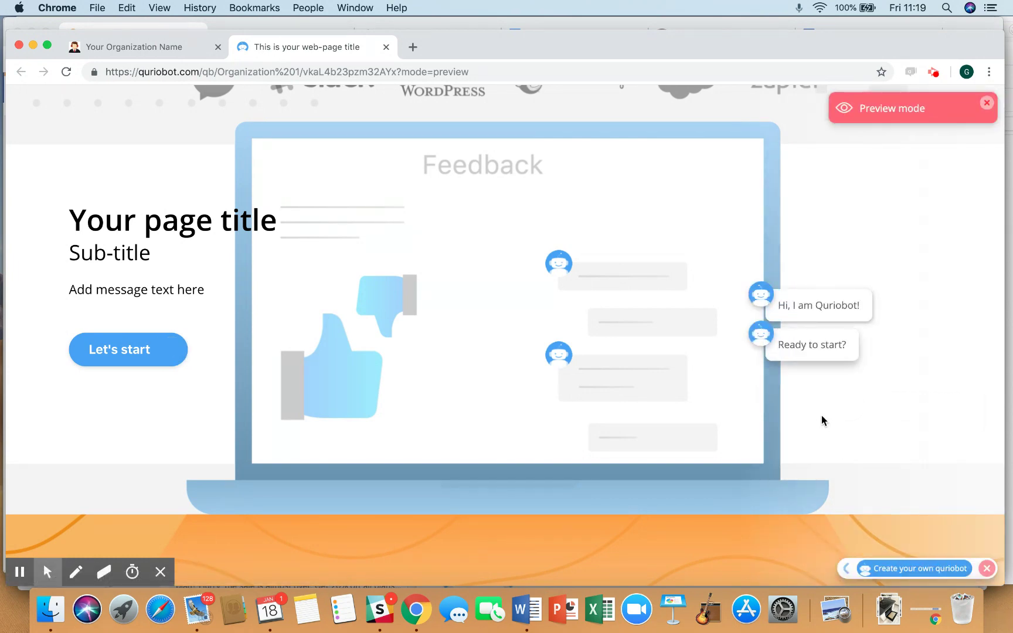
{"action": "left_click", "coordinate": [822, 370]}
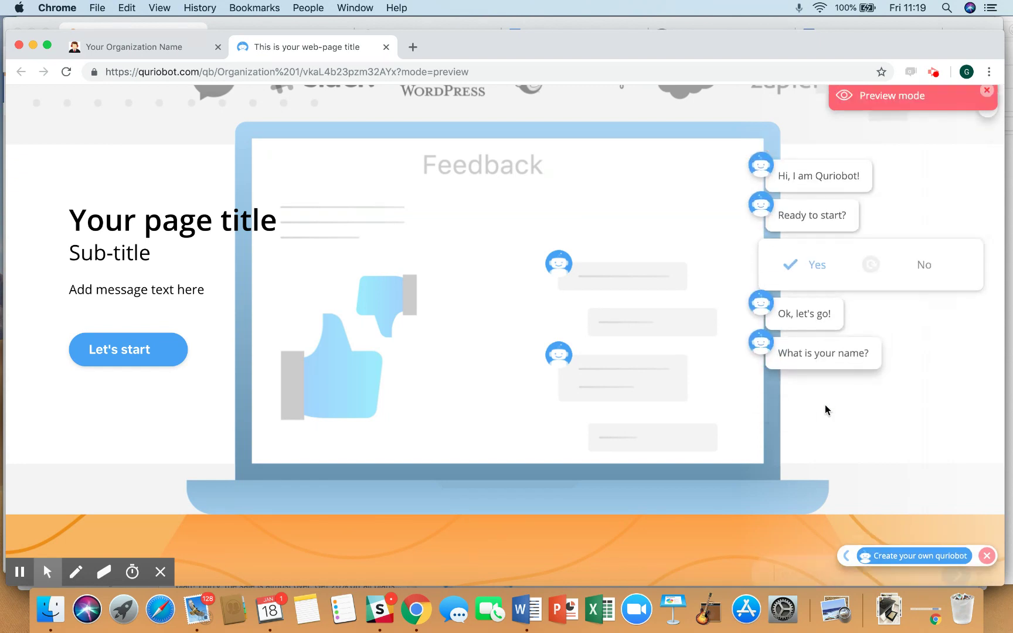
- Answer with a name, website quriobot.com and an email address, reject the summary, and return to the editor
{"action": "type", "text": "Guy"}
{"action": "key", "text": "Return"}
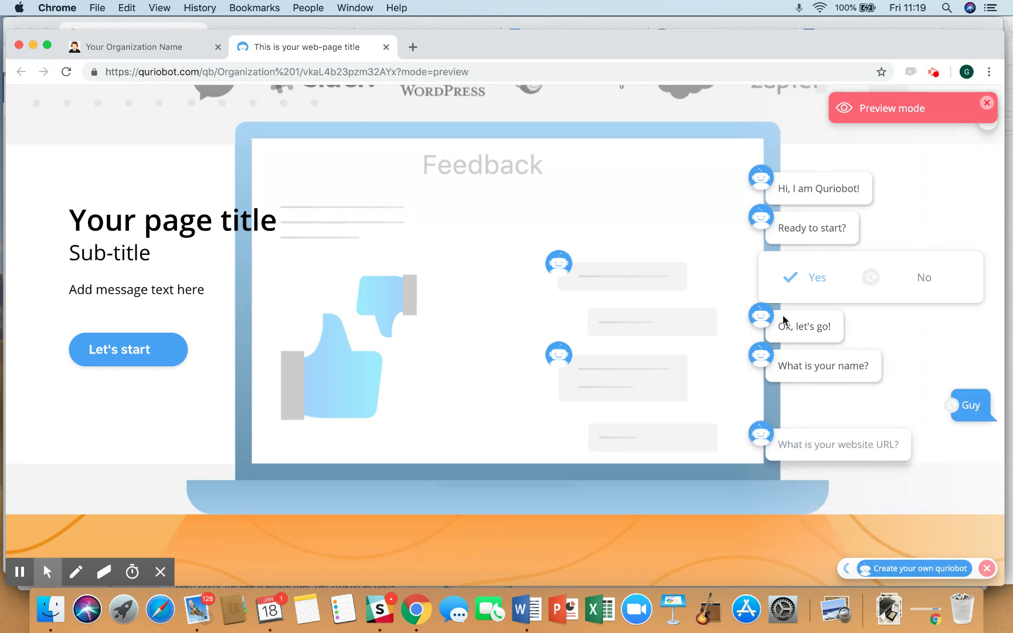
{"action": "type", "text": "quriobot"}
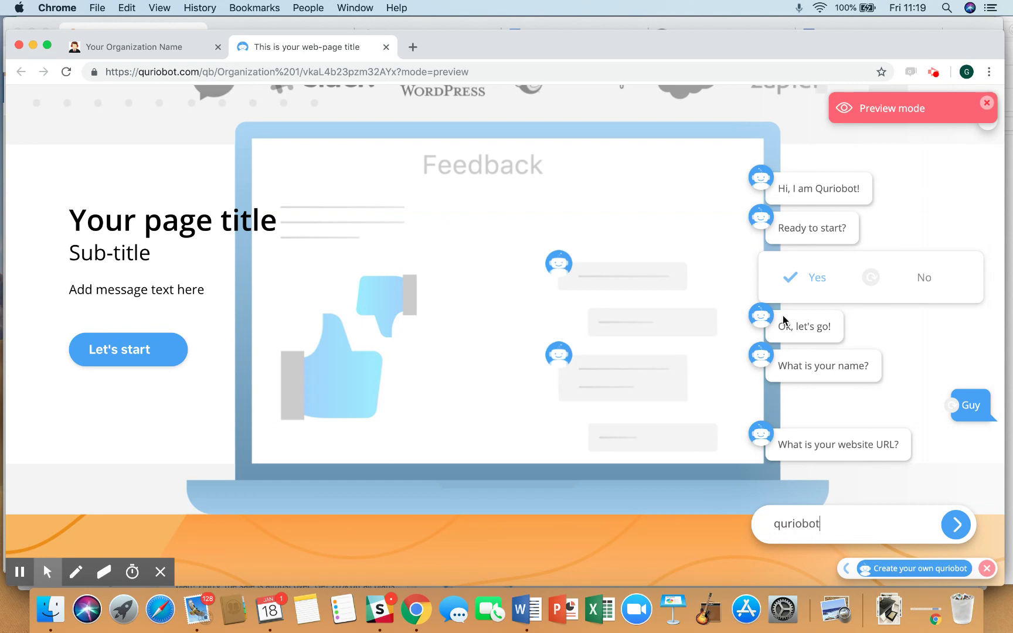
{"action": "type", "text": ".com"}
{"action": "key", "text": "Return"}
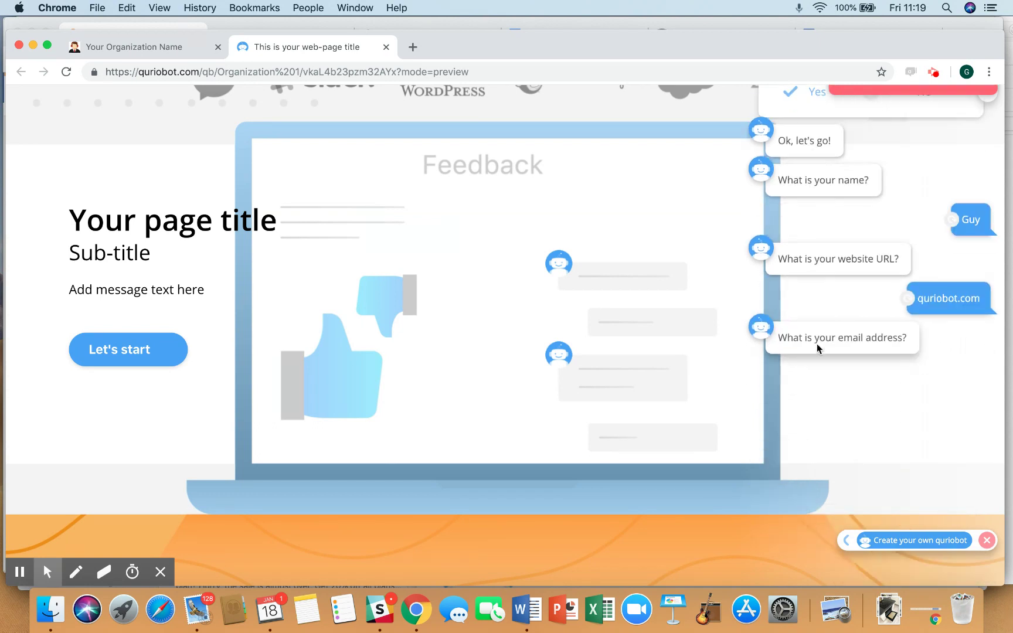
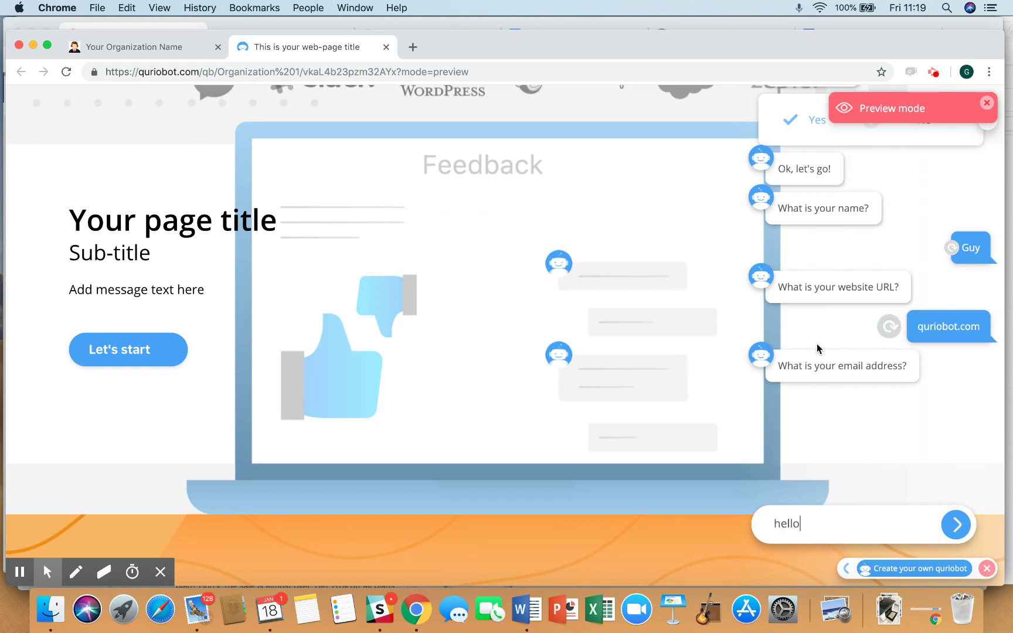
{"action": "key", "text": "Return"}
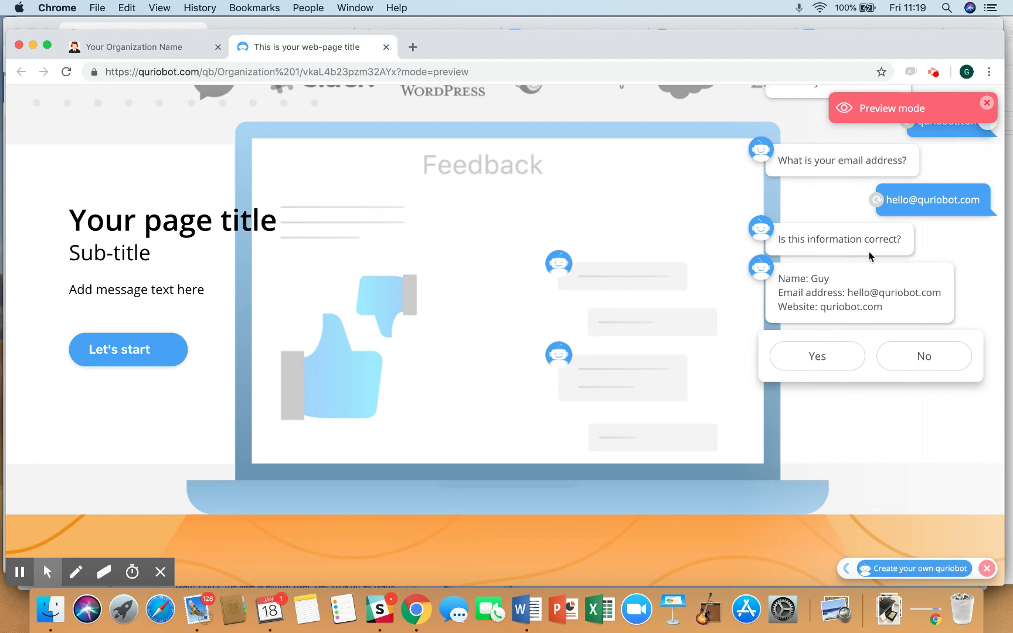
{"action": "left_click", "coordinate": [916, 352]}
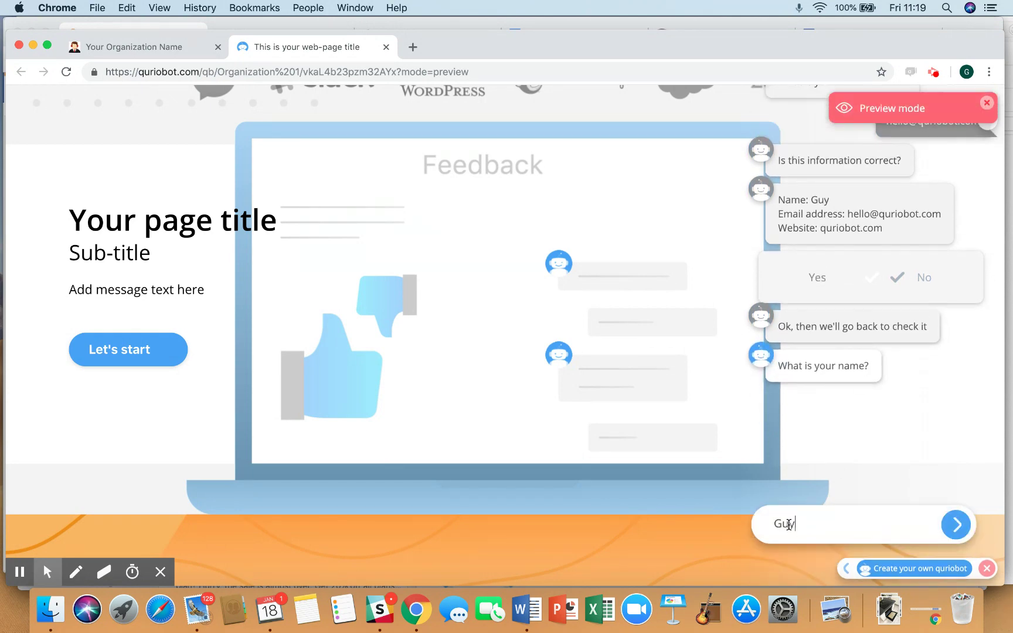
{"action": "left_click", "coordinate": [202, 45]}
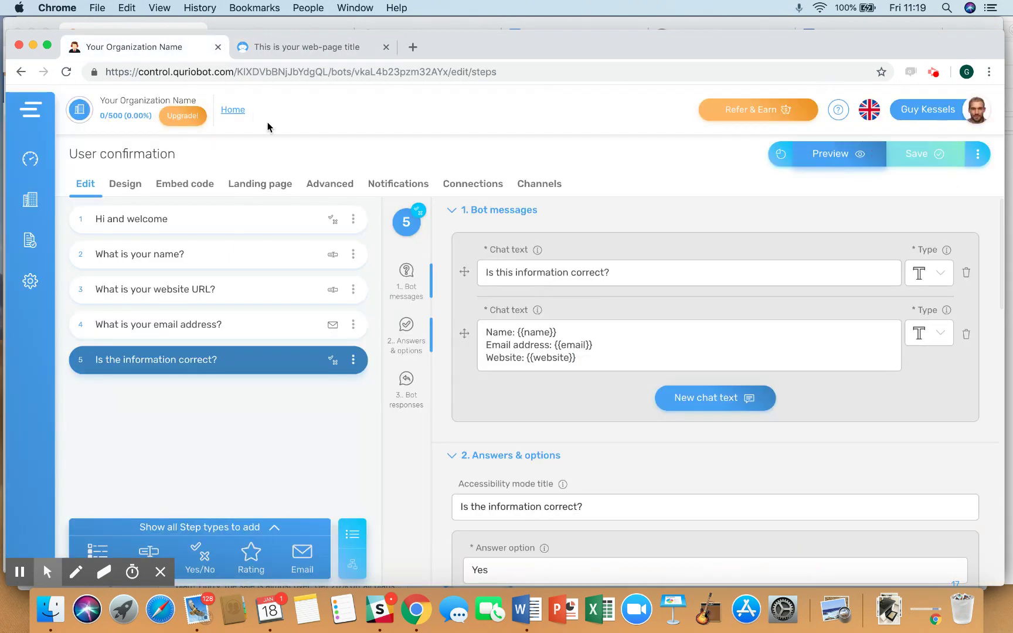
{"action": "scroll", "coordinate": [534, 472], "scroll_direction": "down", "scroll_amount": 15}
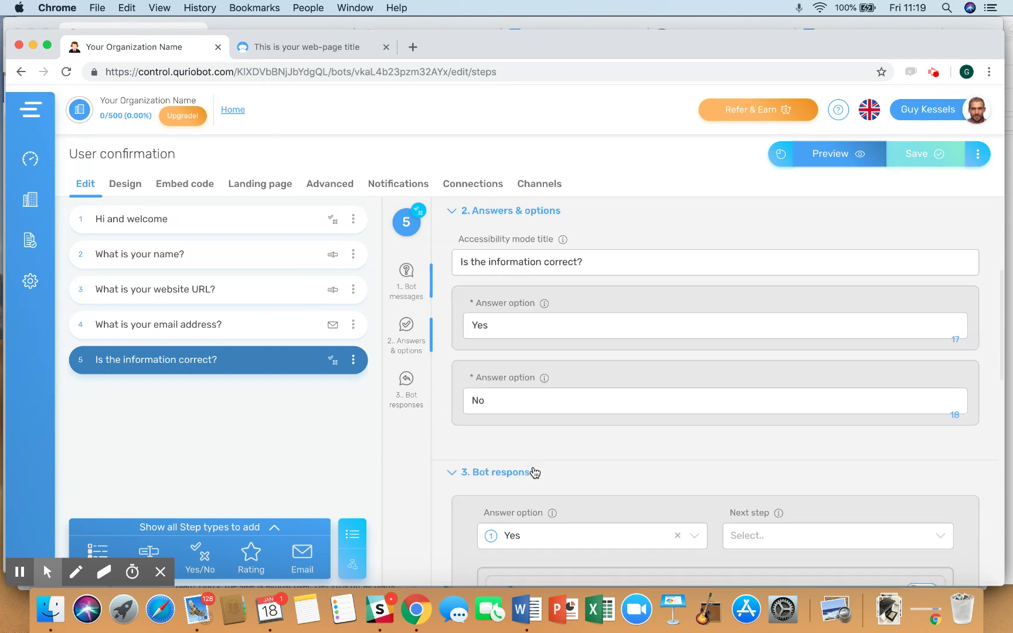
{"action": "scroll", "coordinate": [533, 467], "scroll_direction": "down", "scroll_amount": 5}
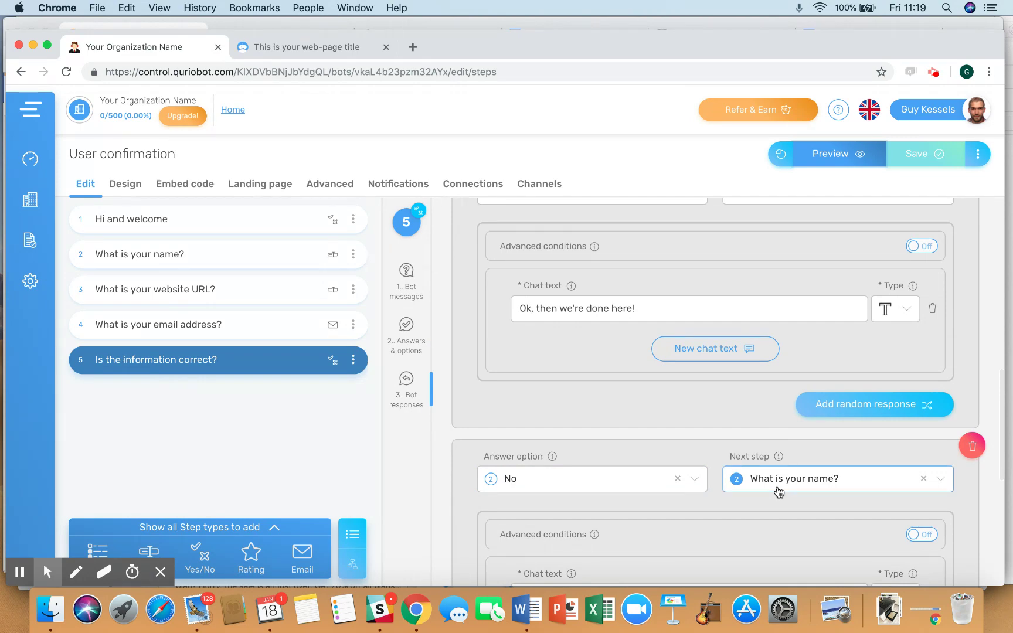
{"action": "left_click", "coordinate": [338, 47]}
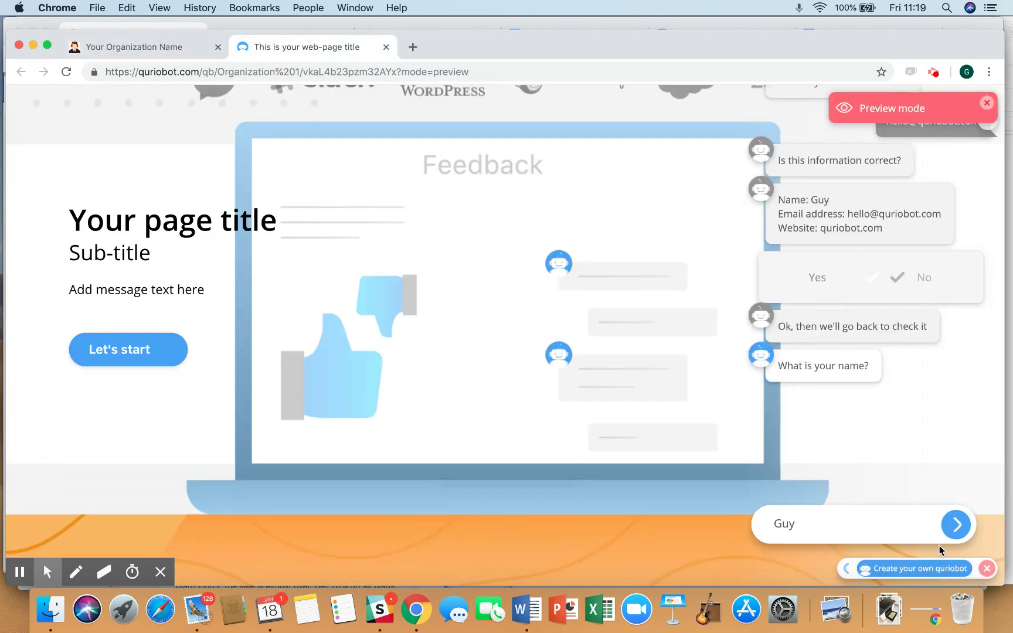
- Resend the prefilled name, website and email, confirm the summary with Yes, and close the chat
{"action": "left_click", "coordinate": [953, 525]}
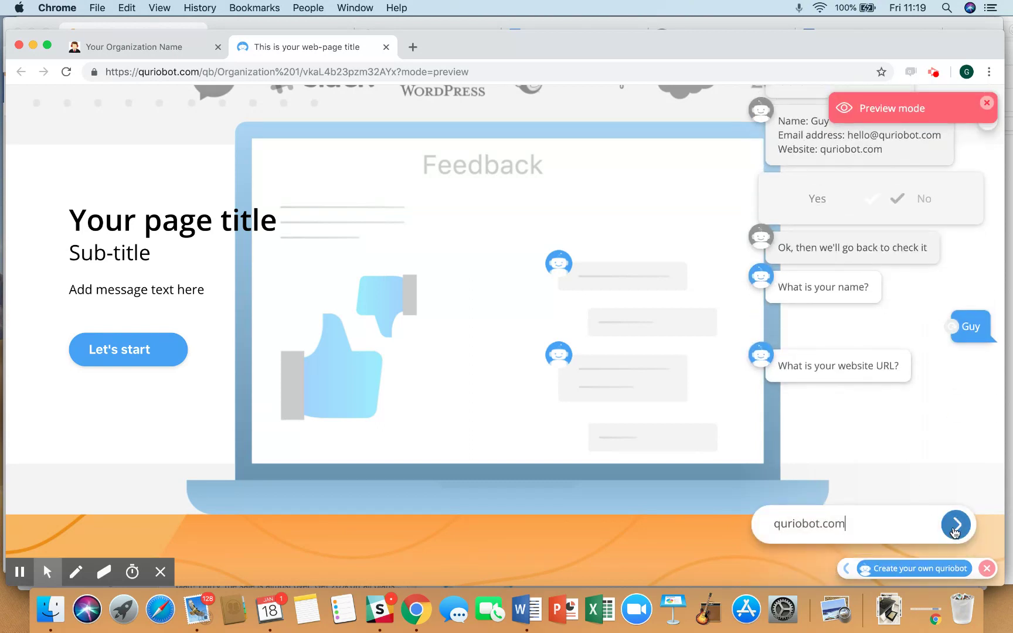
{"action": "left_click", "coordinate": [954, 525]}
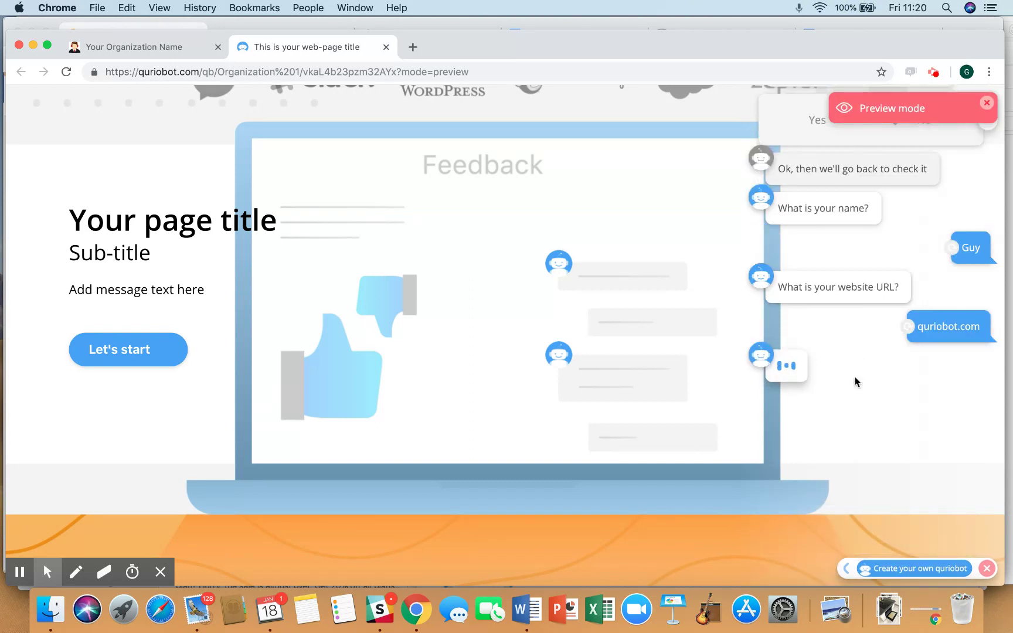
{"action": "left_click", "coordinate": [953, 523]}
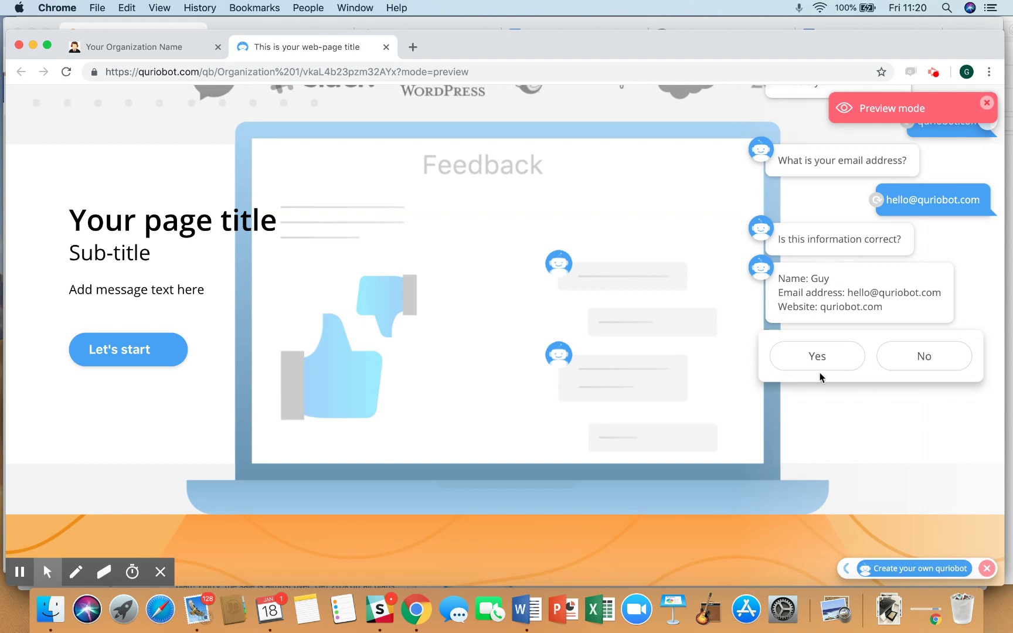
{"action": "left_click", "coordinate": [820, 374]}
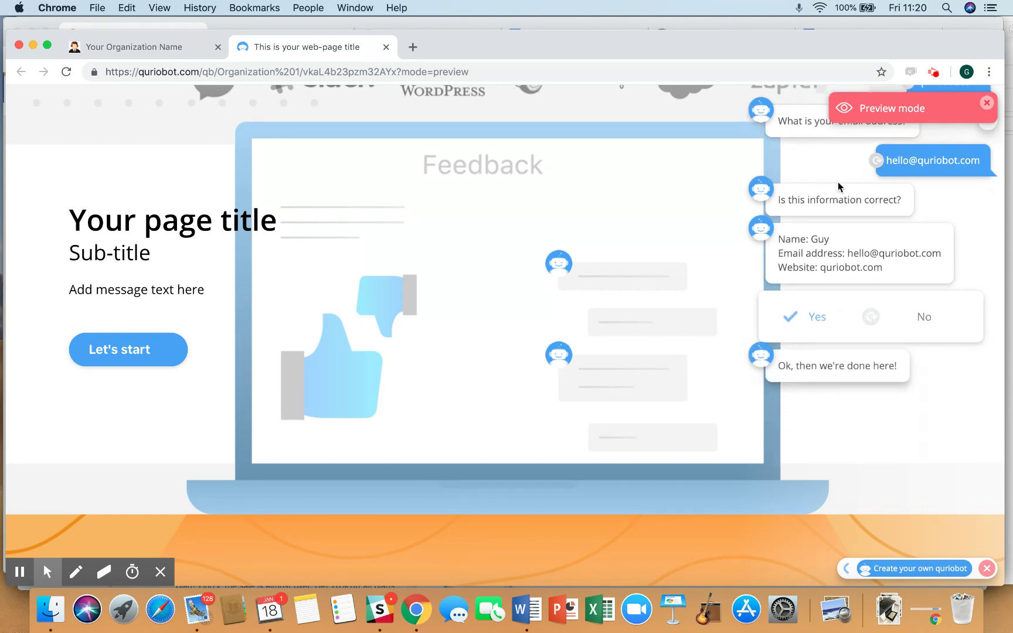
{"action": "left_click", "coordinate": [933, 71]}
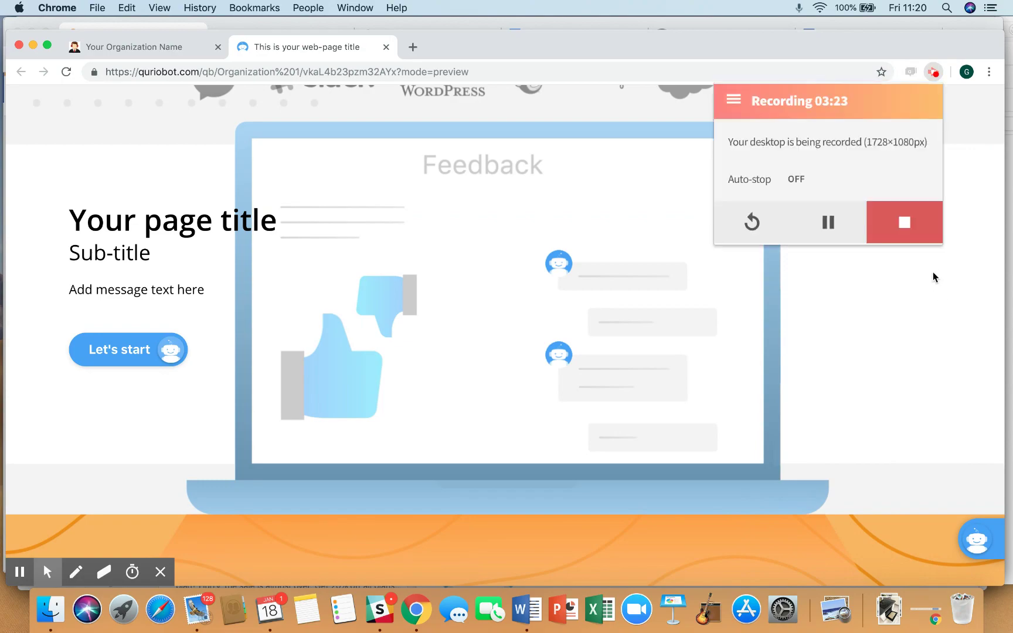